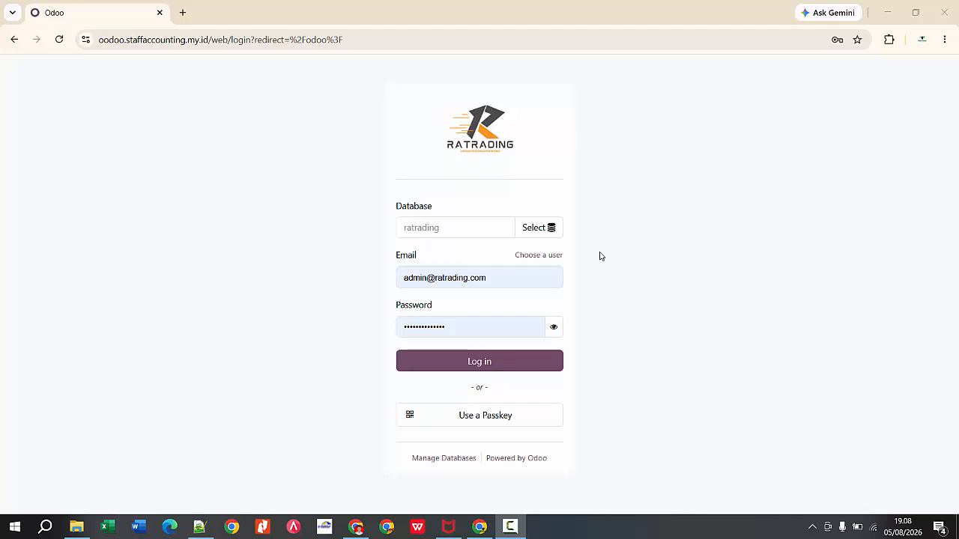
Step: Try to log in to the ratrading database with the prefilled e-mail and password
left_click(490, 277)
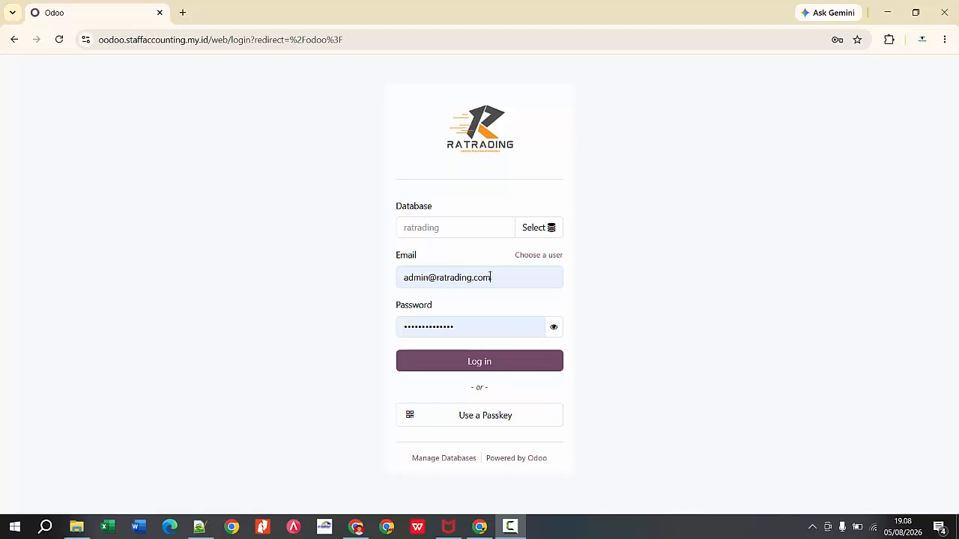
left_click(413, 325)
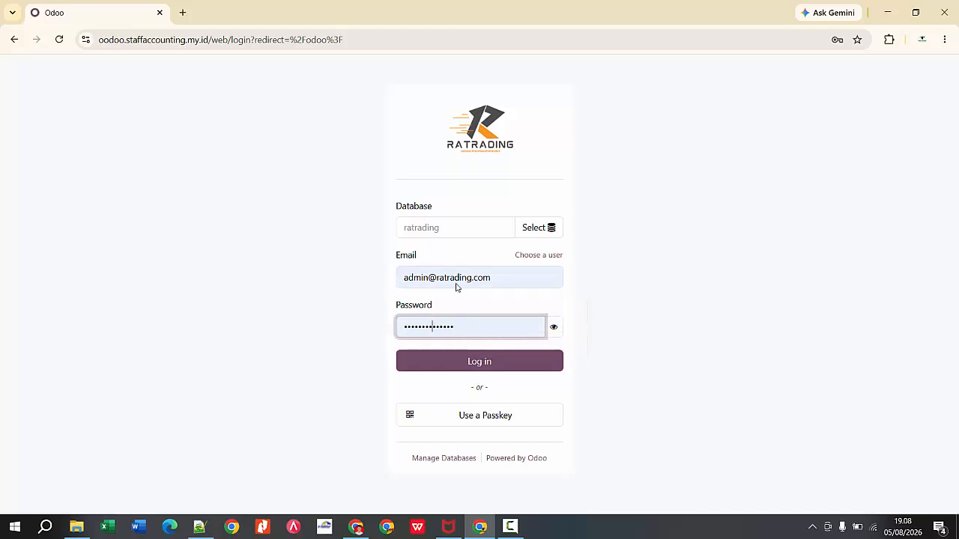
left_click(480, 278)
left_click(639, 218)
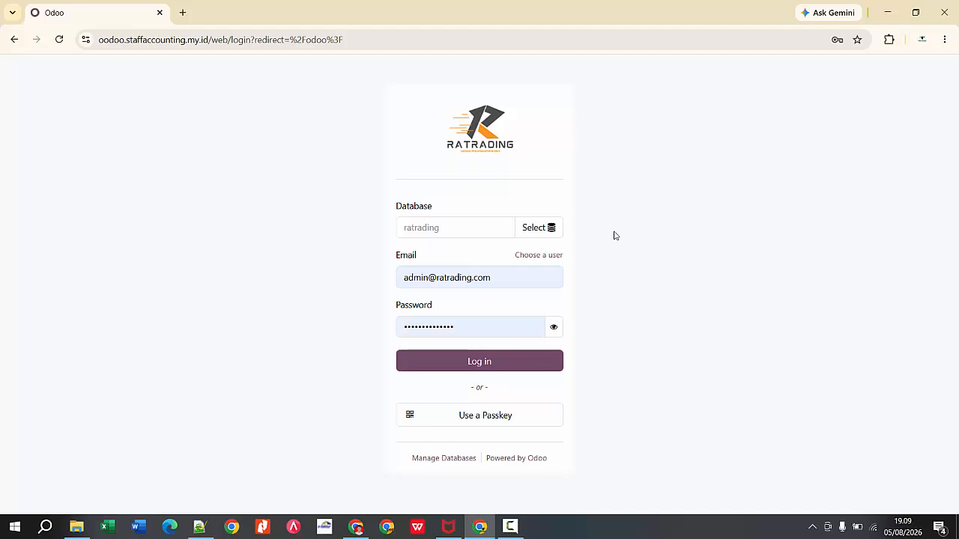
left_click(507, 283)
left_click(676, 222)
left_click(505, 362)
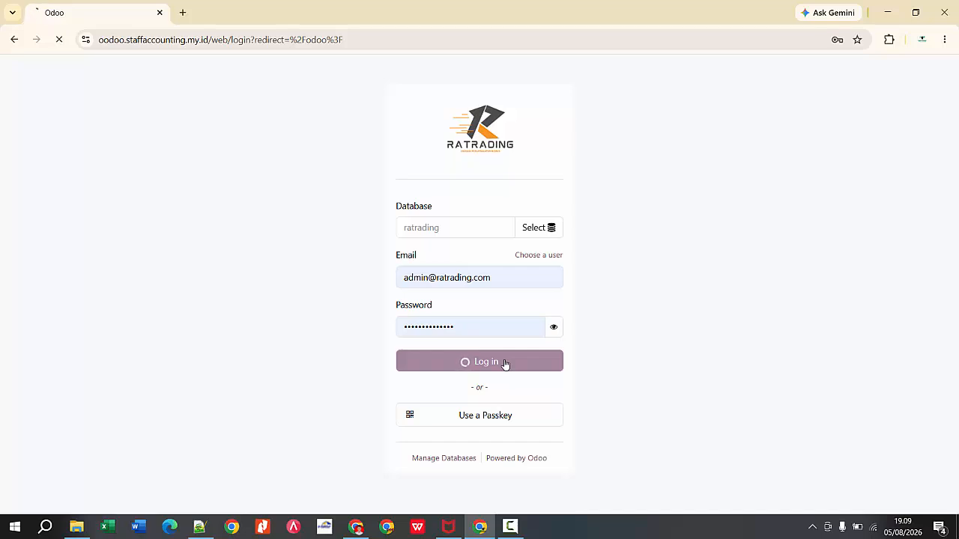
Step: Enter the correct account password, log in to the database and update the browser's saved password
left_click(457, 325)
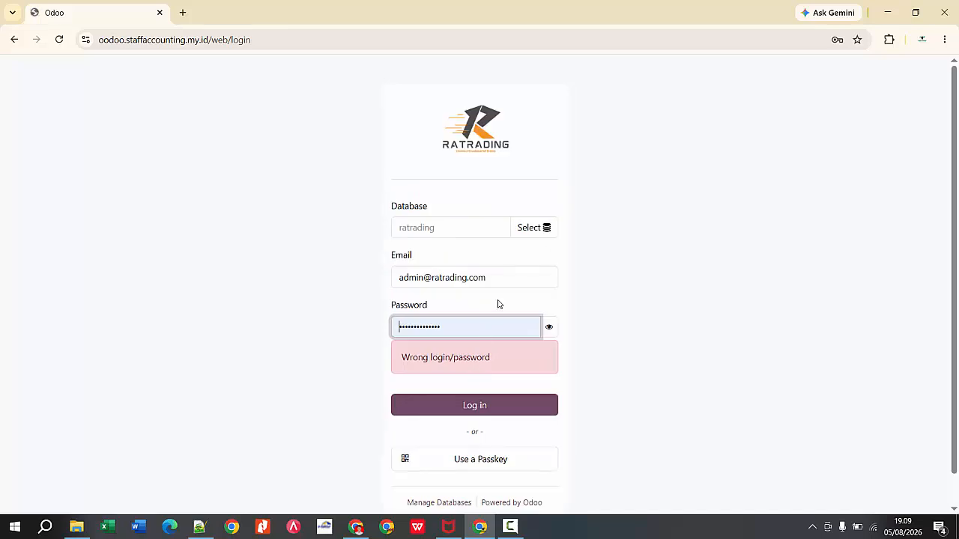
key("BackSpace")
key("BackSpace")
key("BackSpace")
key("BackSpace")
key("BackSpace")
key("BackSpace")
key("BackSpace")
key("BackSpace")
key("BackSpace")
key("BackSpace")
key("BackSpace")
key("BackSpace")
key("BackSpace")
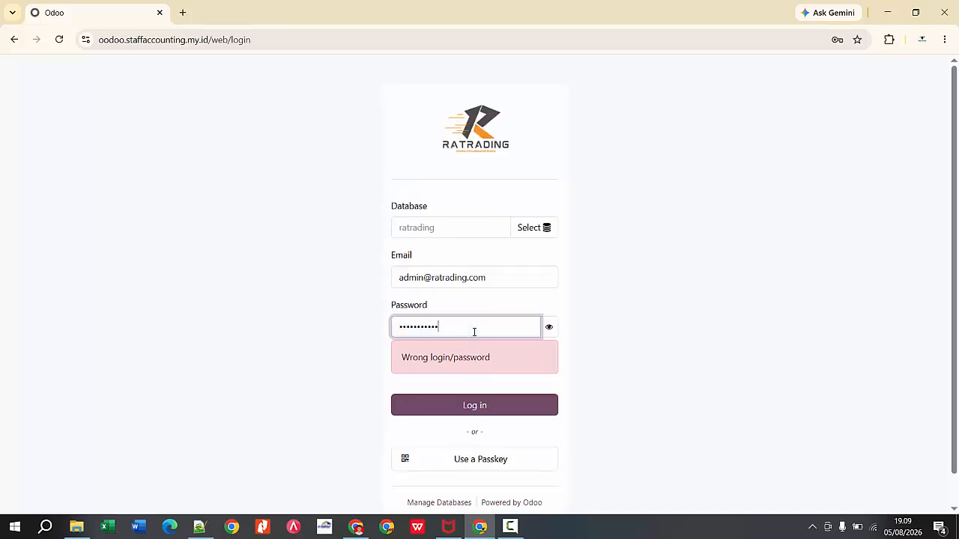
type("••••••••")
left_click(517, 408)
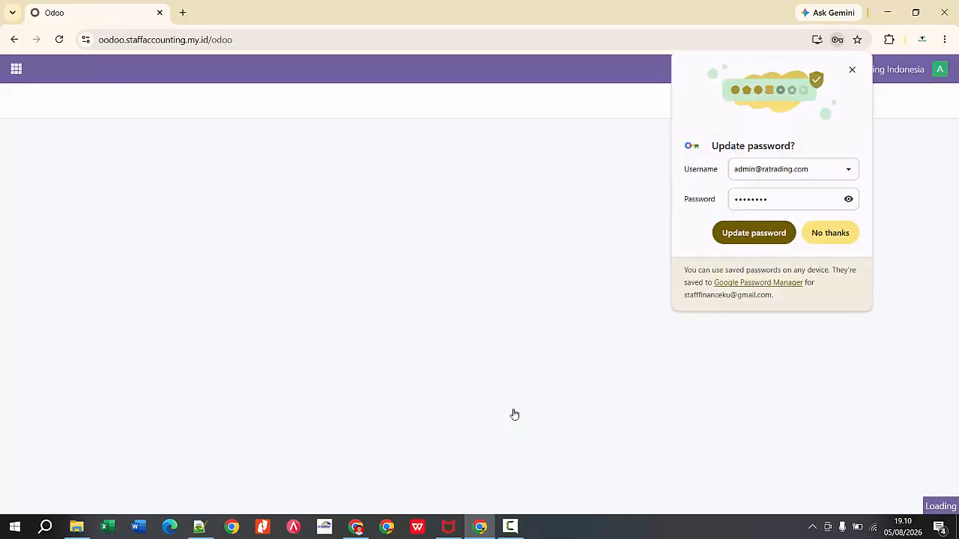
left_click(753, 233)
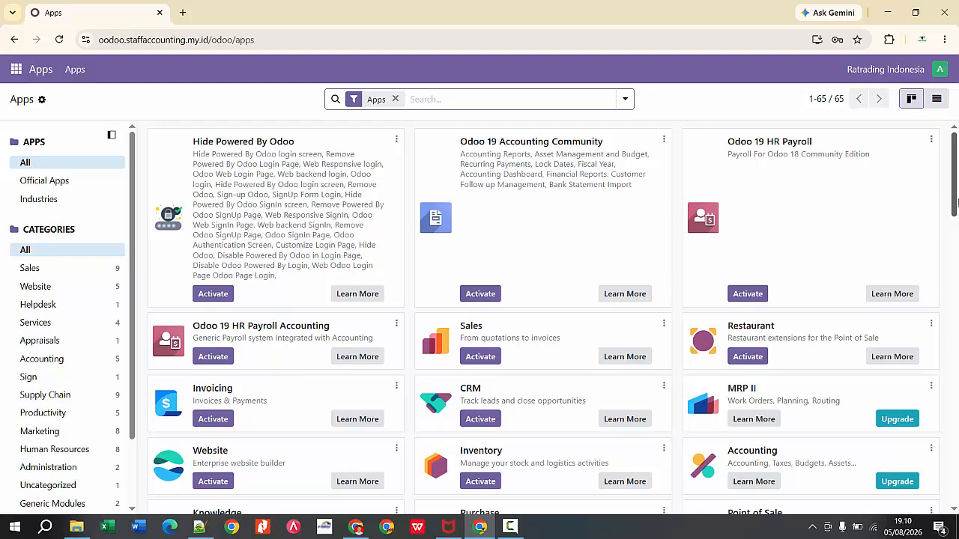
Step: Look over the available apps and show them in list view
scroll(957, 201, "down", 1)
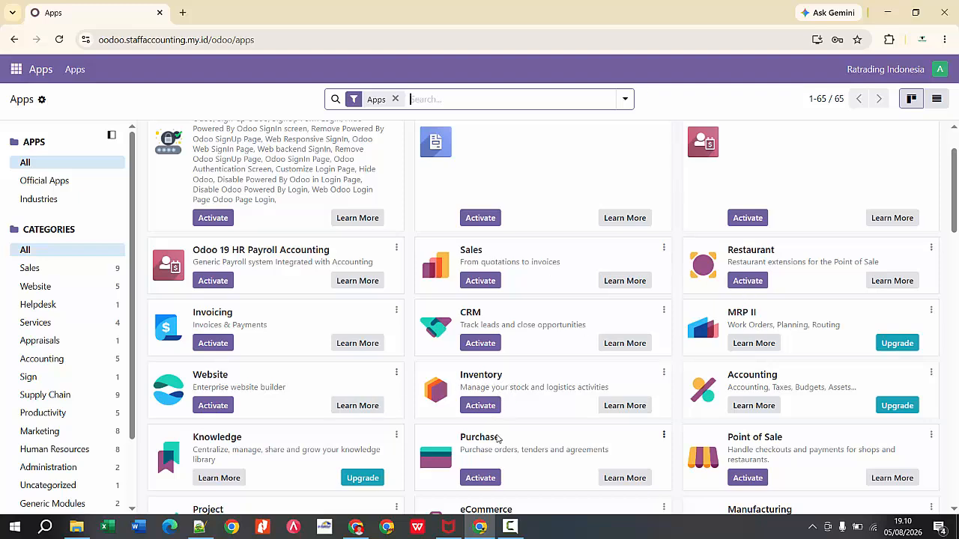
scroll(954, 175, "up", 1)
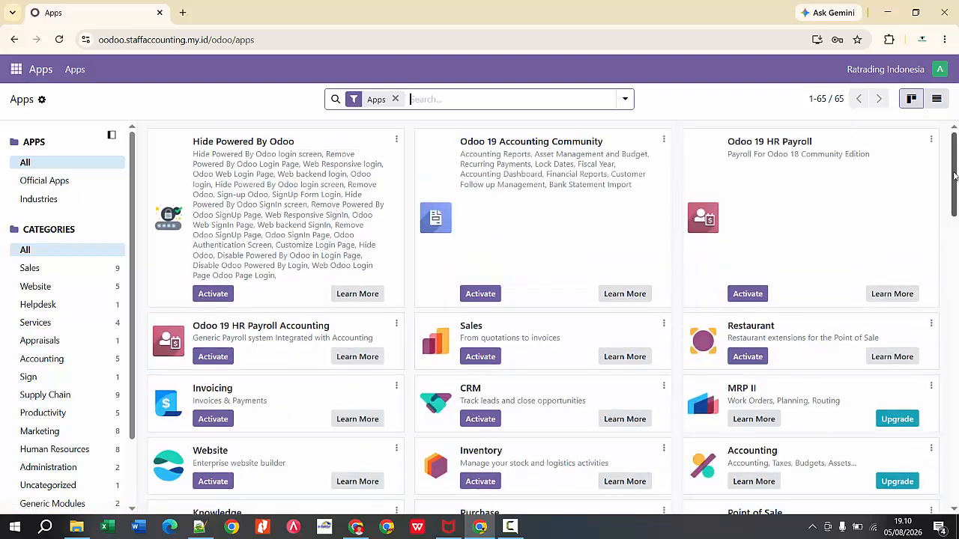
scroll(956, 190, "down", 1)
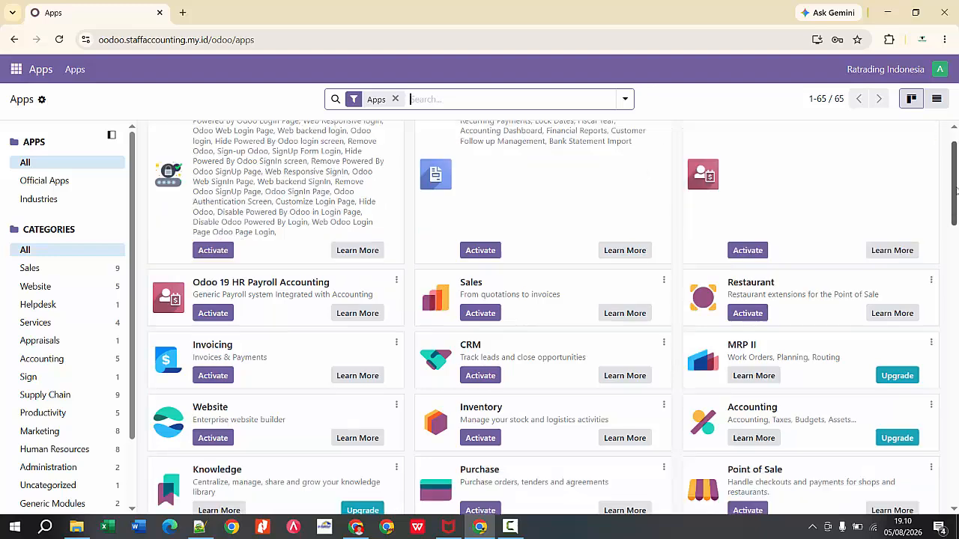
scroll(956, 191, "down", 5)
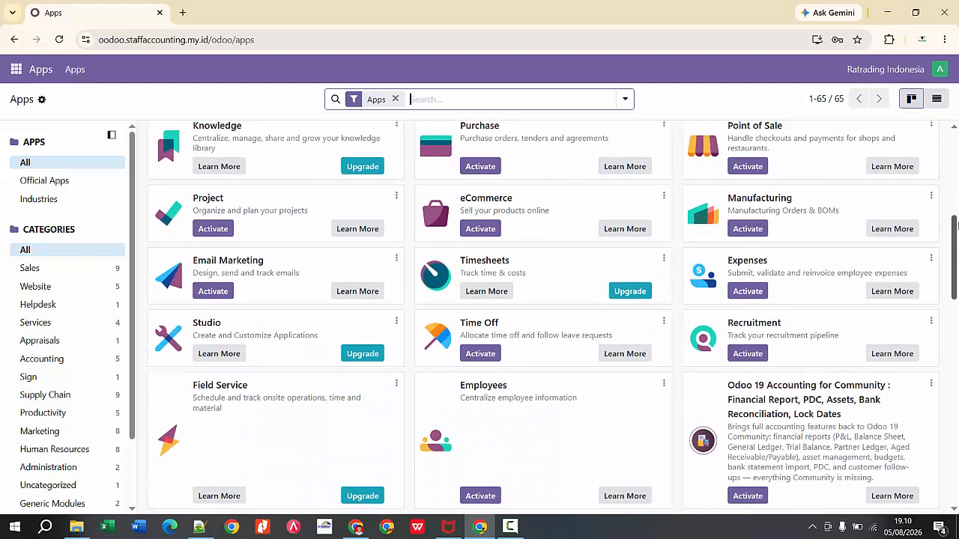
left_click_drag(956, 222, 954, 124)
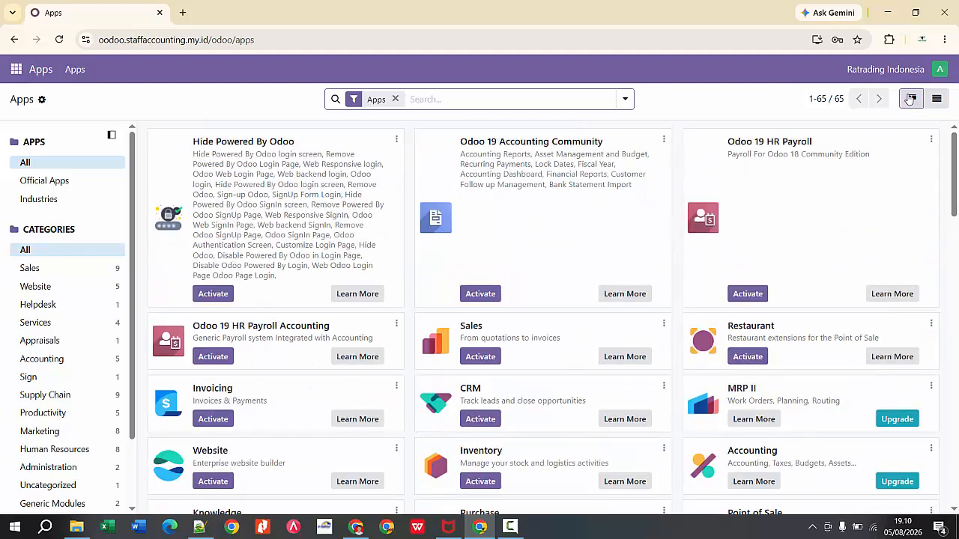
left_click(937, 100)
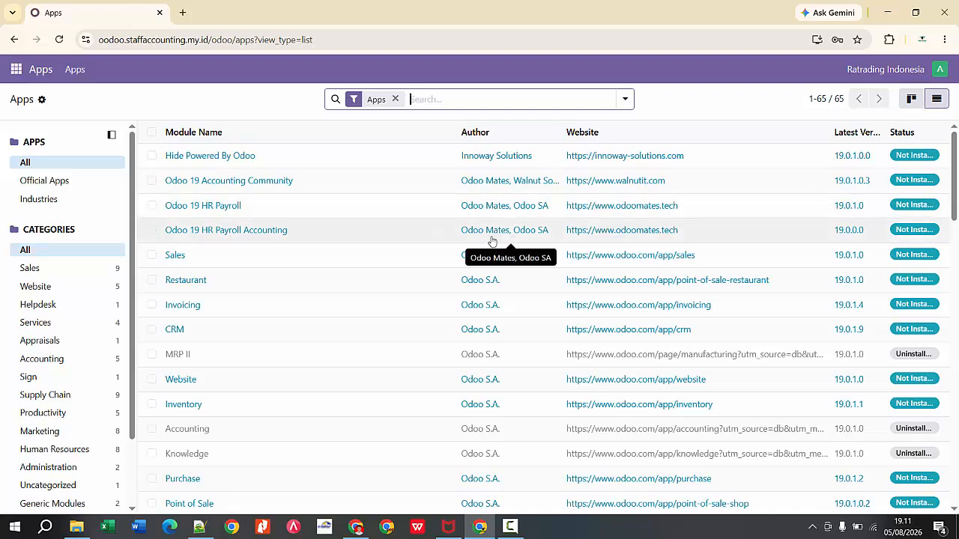
Step: Select the Sales, Invoicing, Inventory, Purchase and Manufacturing modules in the list
left_click(151, 255)
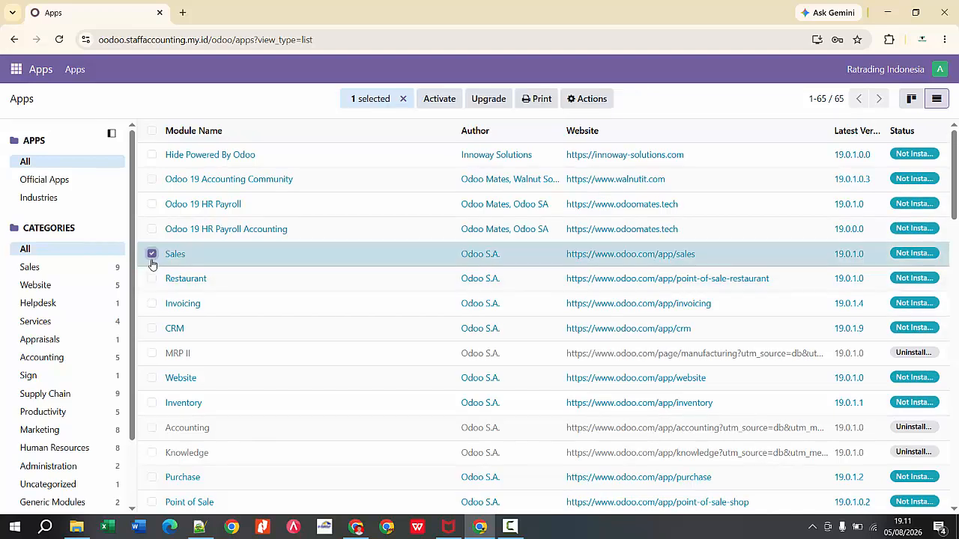
left_click(151, 303)
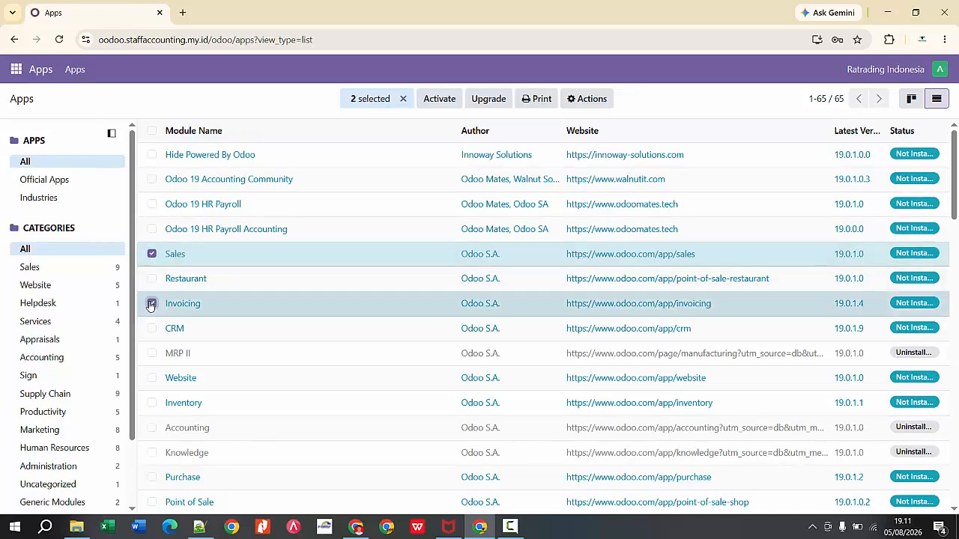
left_click(151, 403)
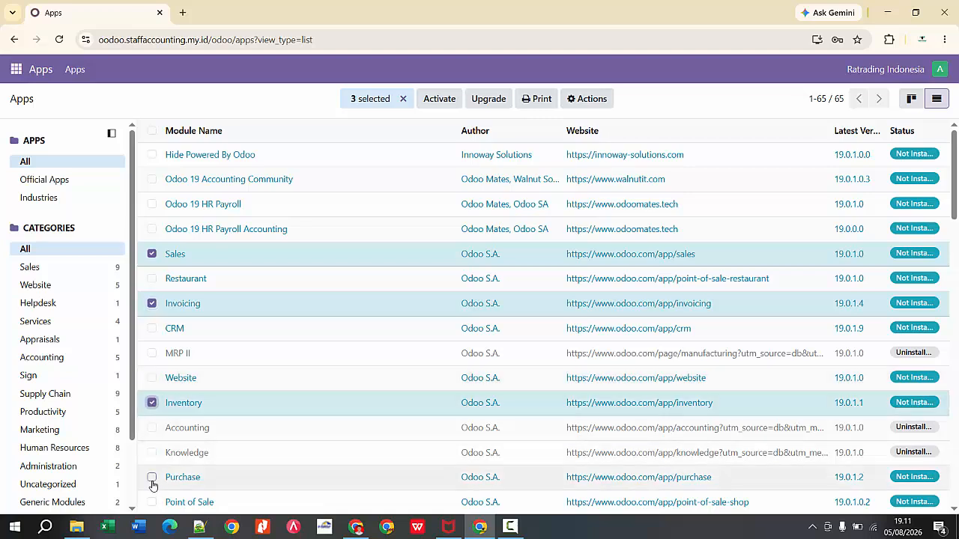
left_click(151, 478)
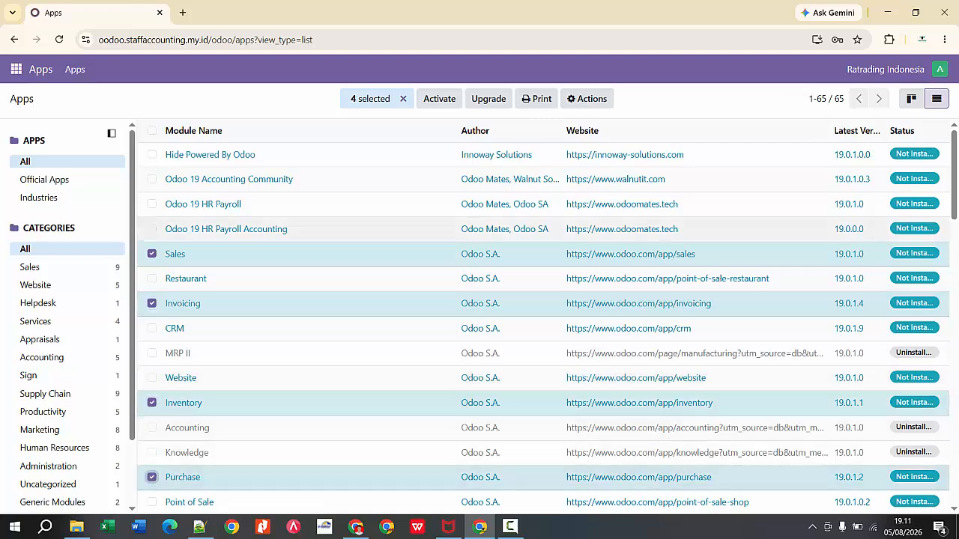
scroll(616, 307, "down", 2)
scroll(616, 308, "down", 1)
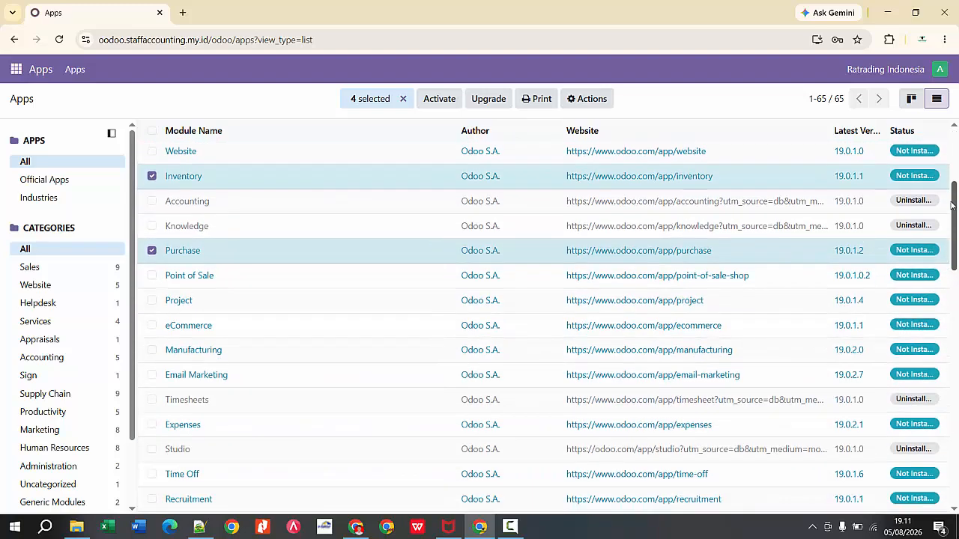
left_click(152, 350)
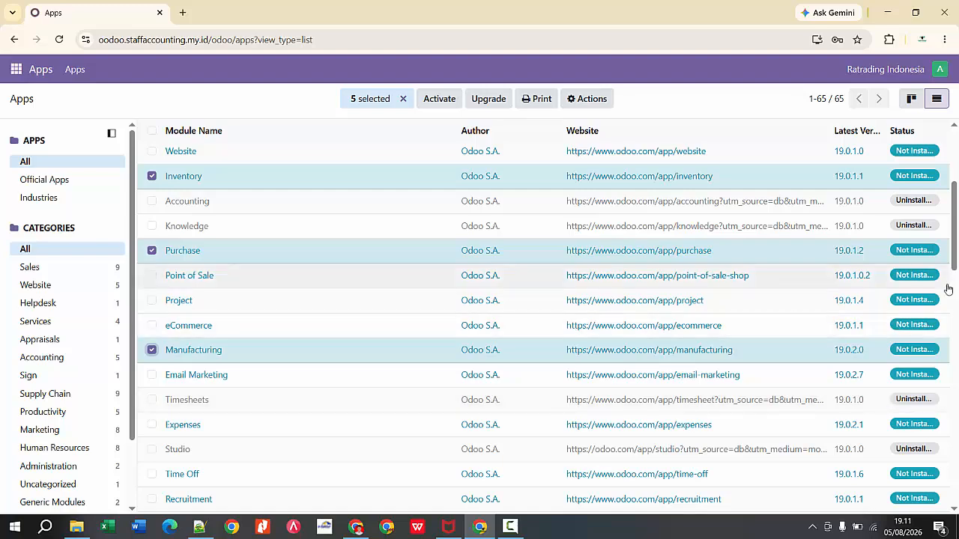
Step: Add Calendar, Employees and the Cybrosys module Odoo 19 Accounting for Community to the selected modules
left_click_drag(955, 263, 937, 387)
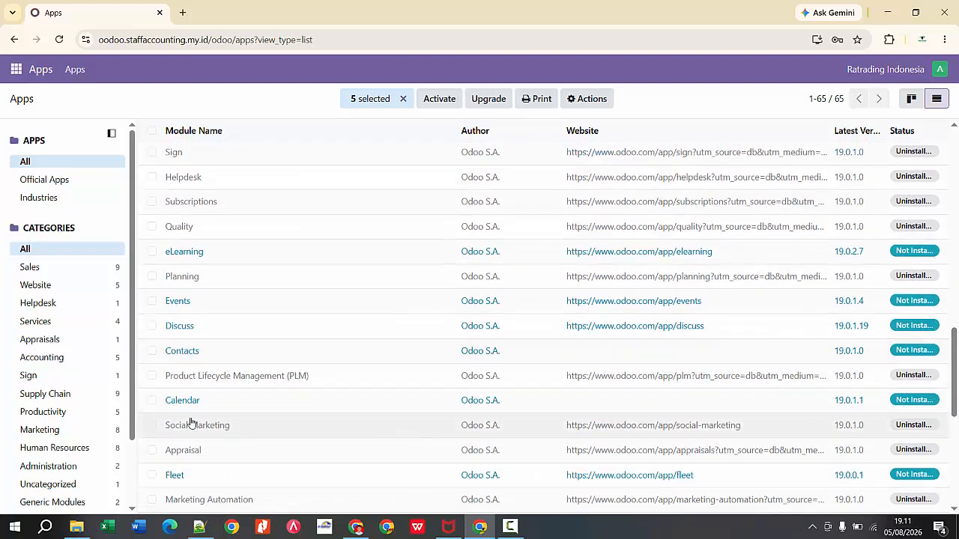
left_click(151, 400)
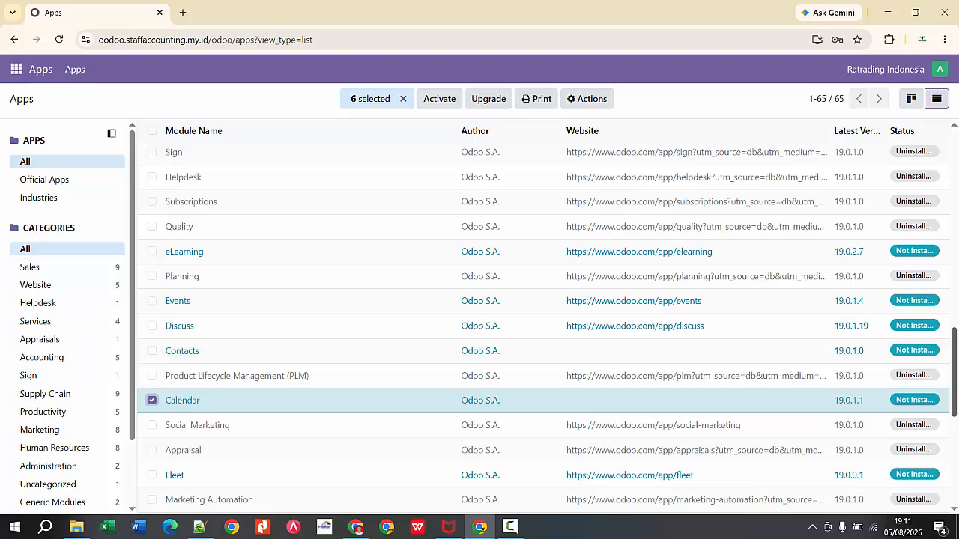
left_click_drag(957, 388, 953, 155)
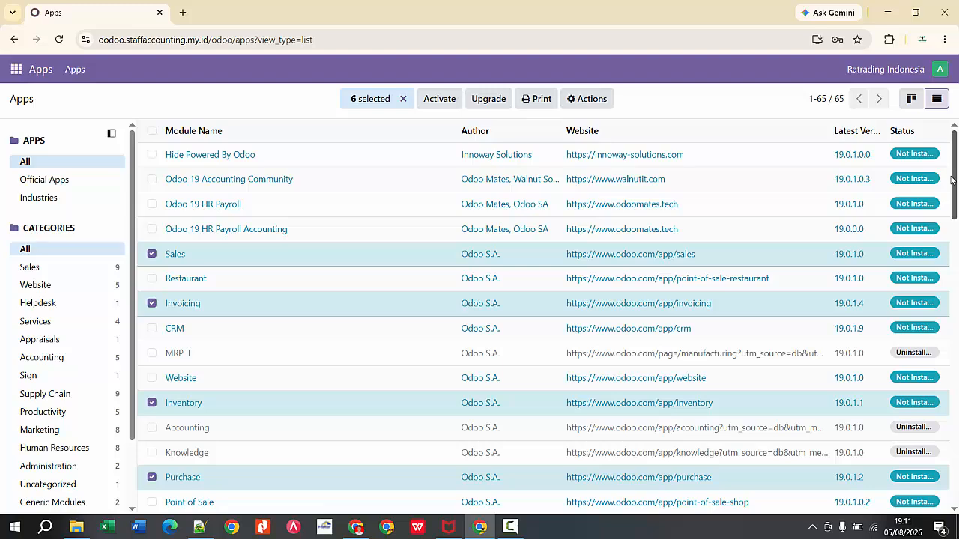
left_click_drag(954, 191, 957, 277)
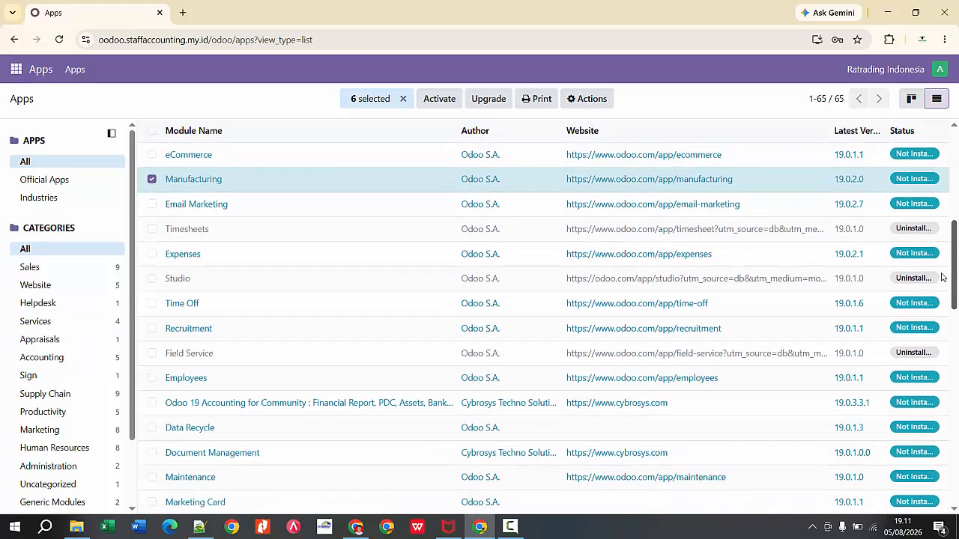
left_click(152, 378)
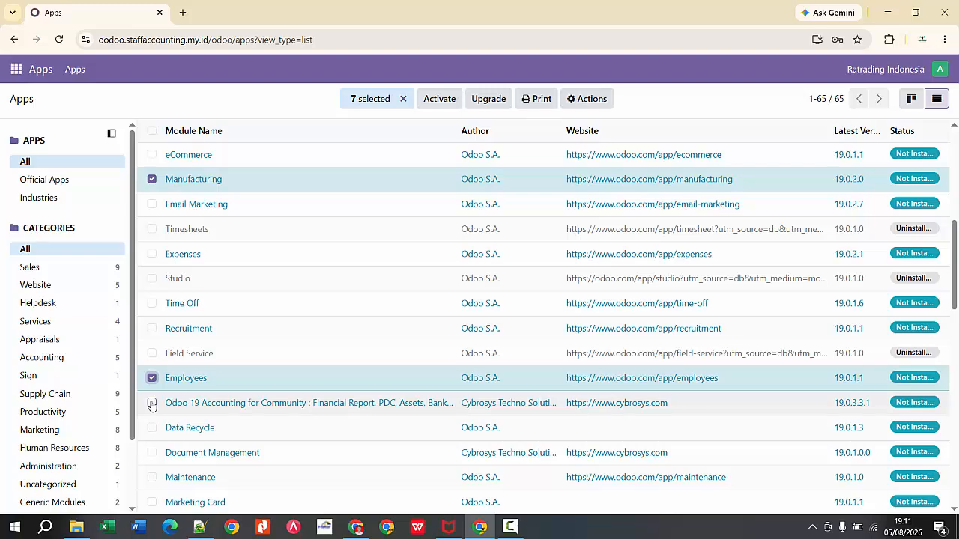
left_click(152, 404)
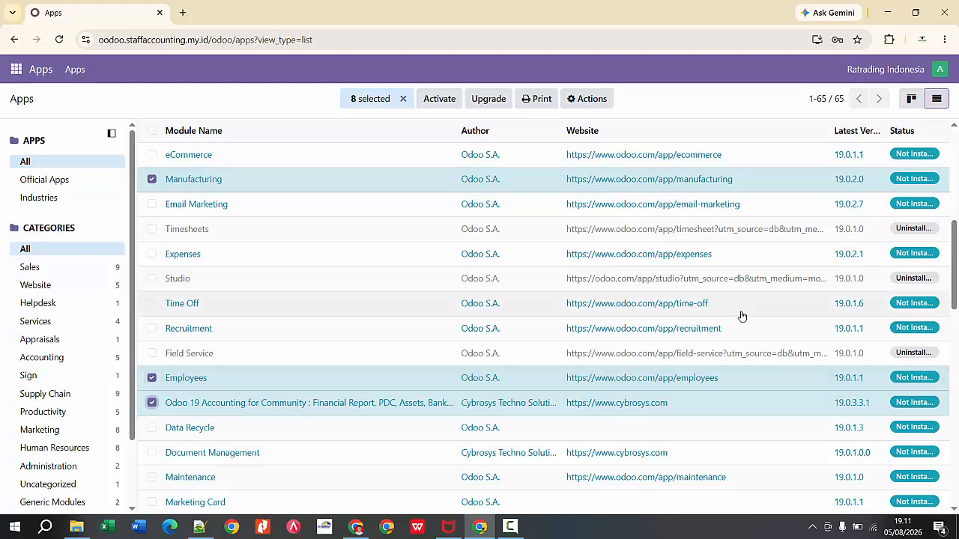
Step: Try to activate all the selected modules together, including the Cybrosys accounting module
left_click_drag(957, 284, 945, 118)
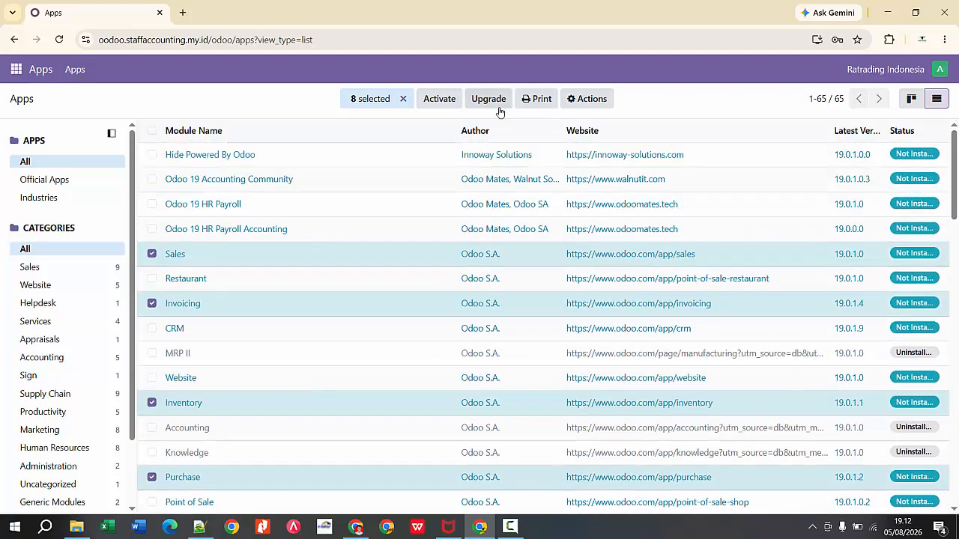
left_click(439, 99)
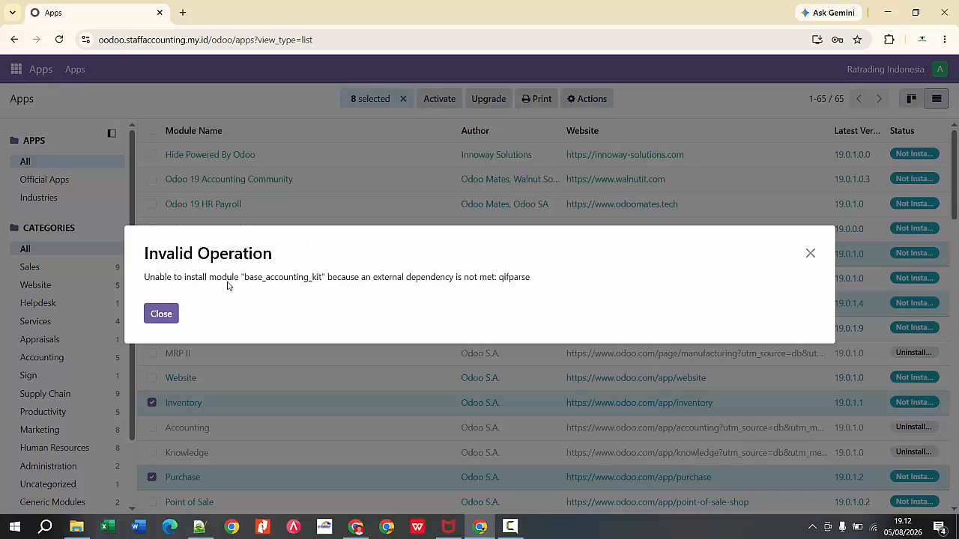
left_click(166, 315)
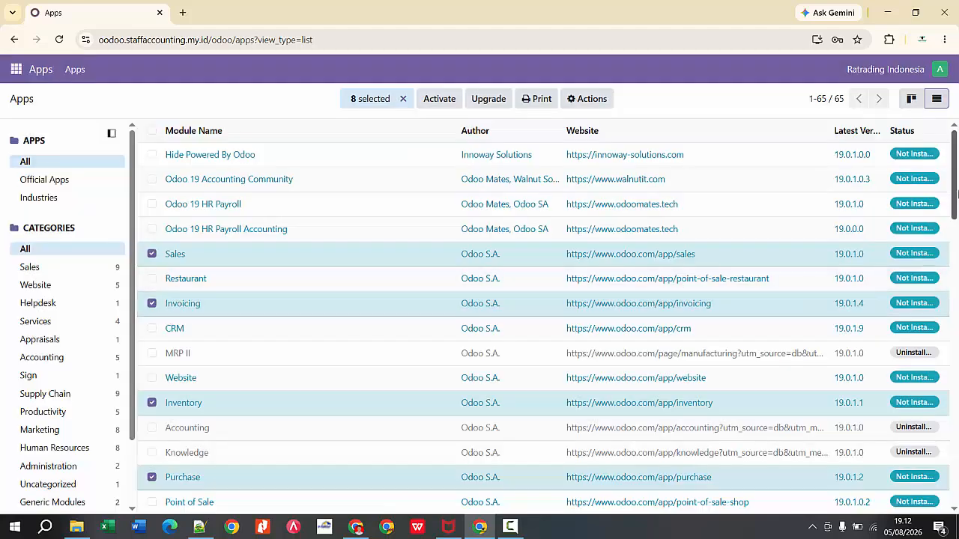
Step: Deselect the Cybrosys module Odoo 19 Accounting for Community and activate the remaining selected modules
left_click_drag(958, 193, 958, 283)
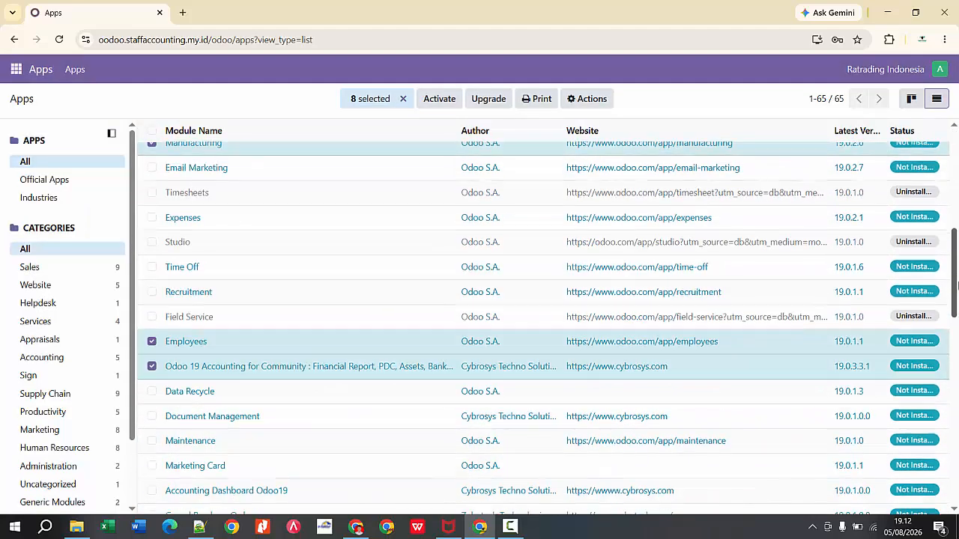
left_click(155, 367)
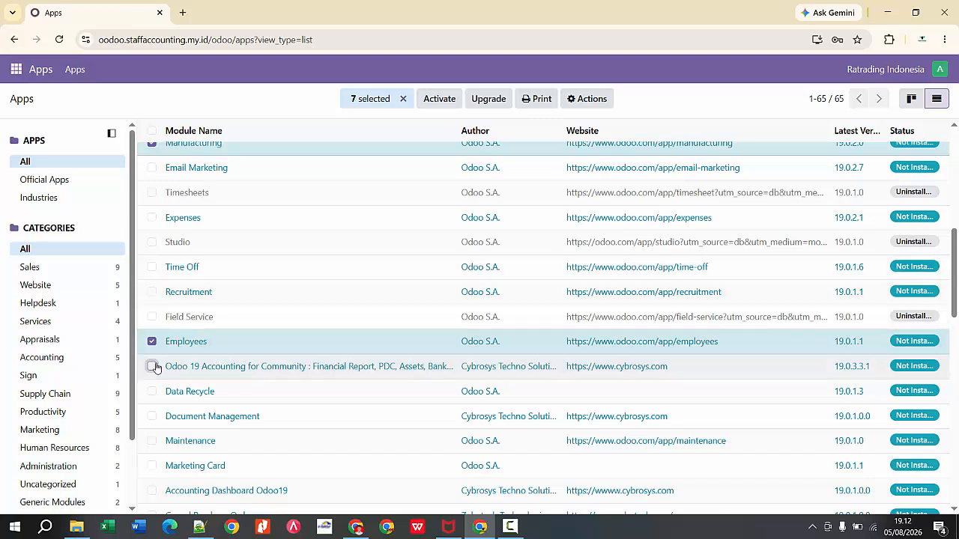
left_click(450, 100)
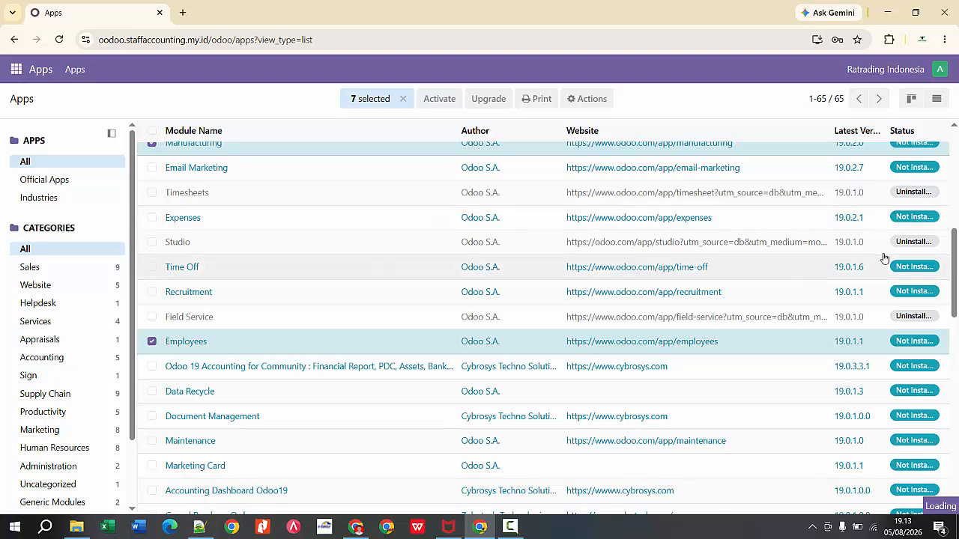
Step: Dismiss the connection notification and reload the Apps page
scroll(954, 274, "up", 1)
scroll(544, 322, "up", 5)
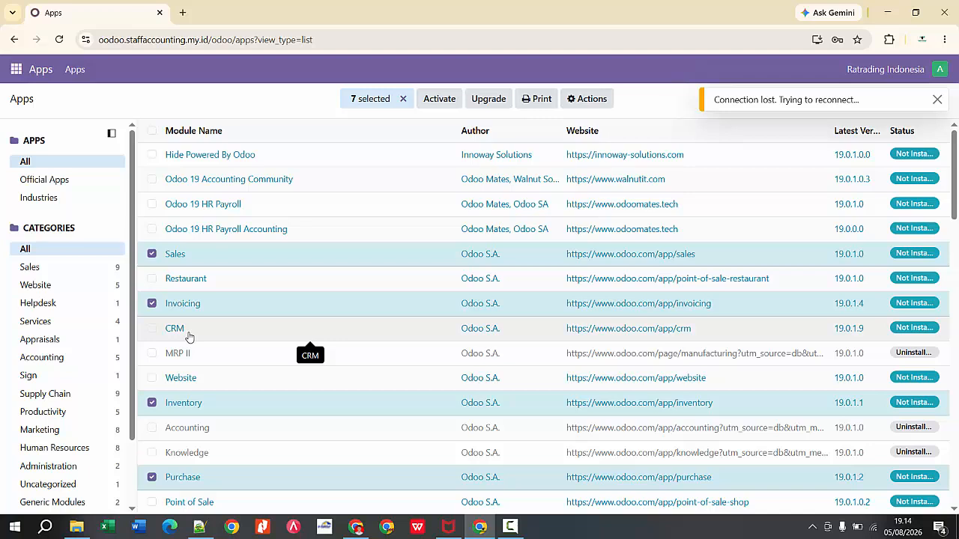
left_click(936, 99)
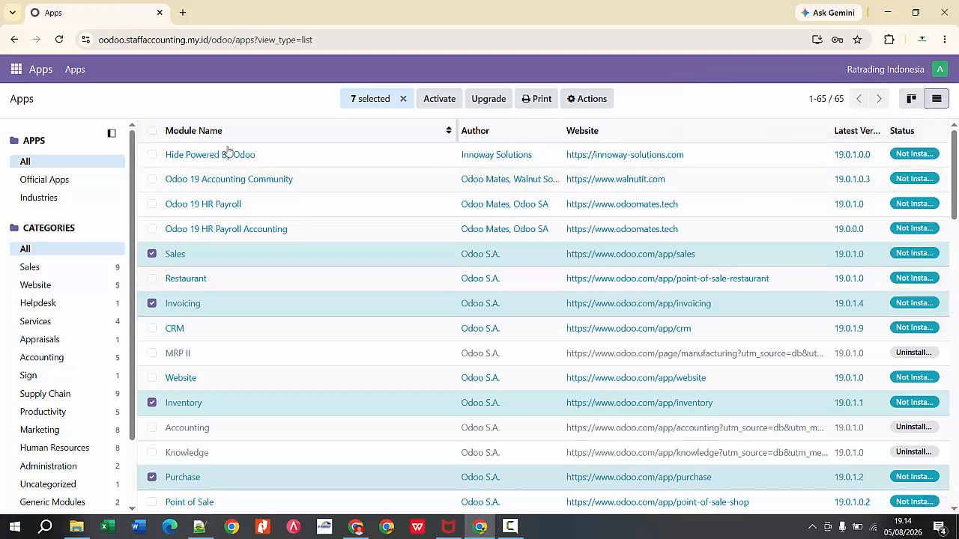
left_click(19, 69)
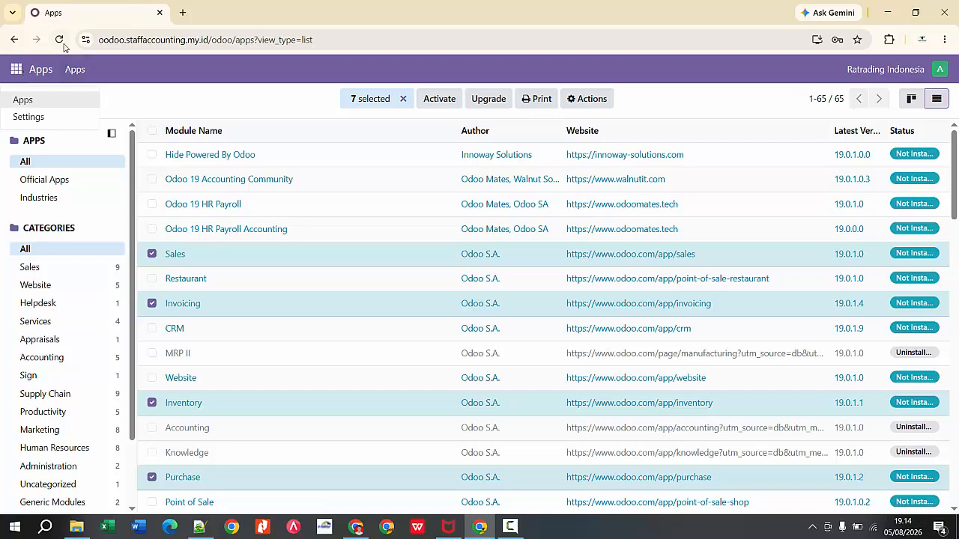
left_click(59, 39)
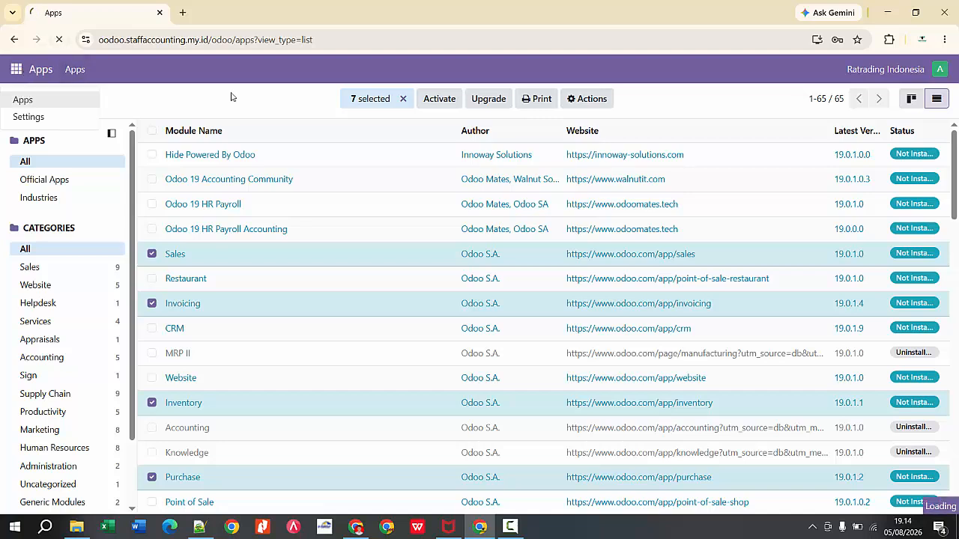